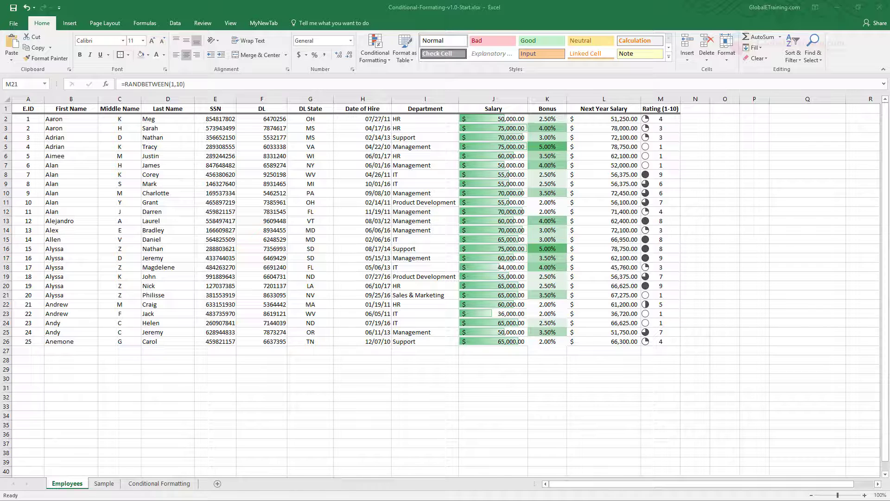
Step: Open the Conditional Formatting Rules Manager and list the formatting rules for This Worksheet
{"action": "left_click", "coordinate": [388, 61]}
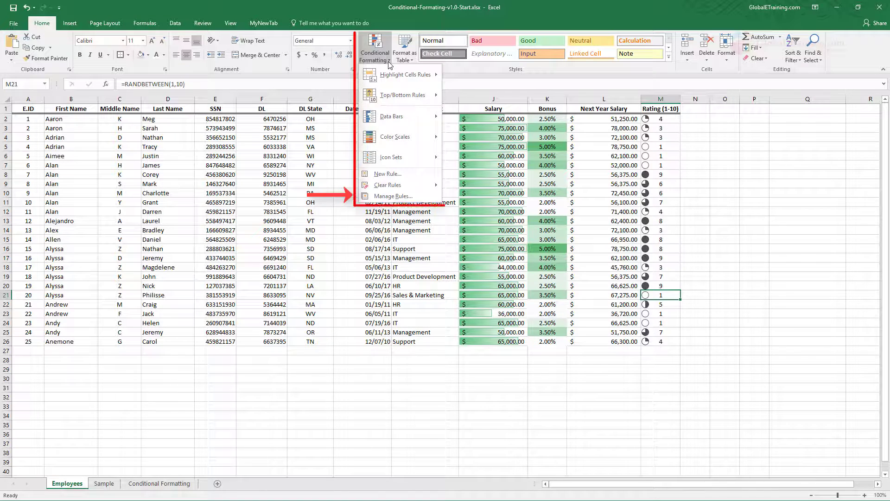
{"action": "left_click", "coordinate": [420, 196]}
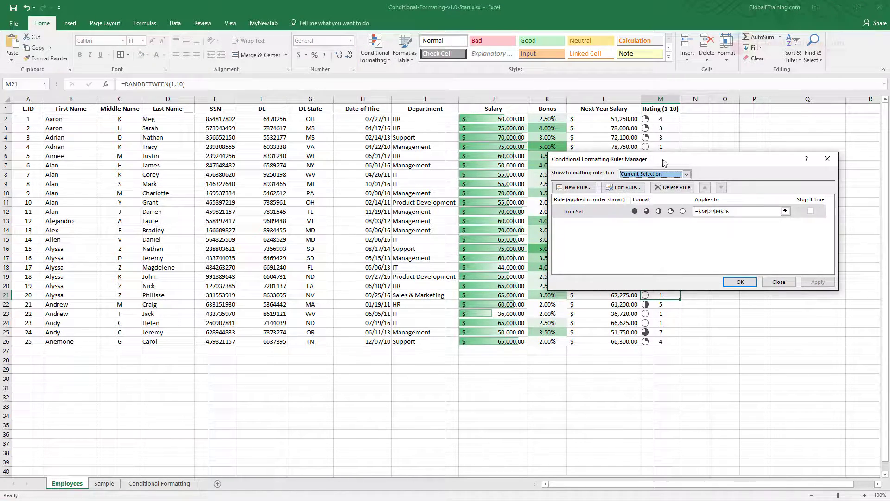
{"action": "left_click_drag", "start_coordinate": [663, 160], "coordinate": [201, 138]}
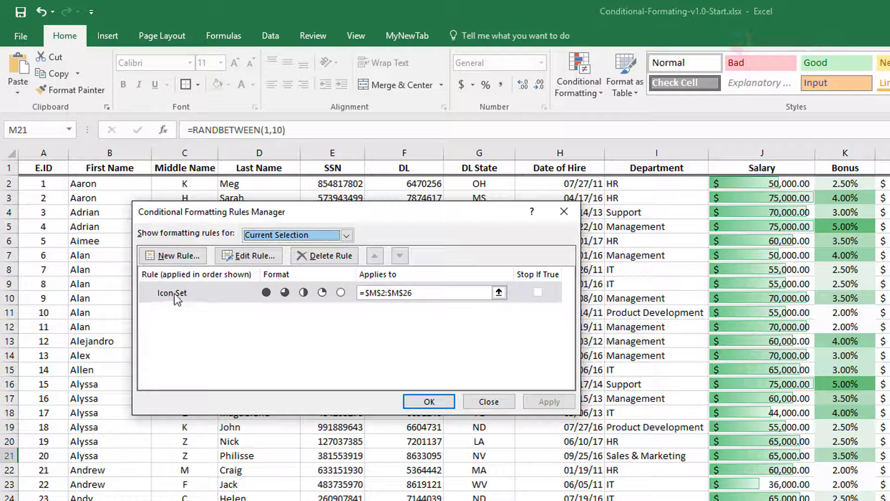
{"action": "left_click", "coordinate": [346, 235]}
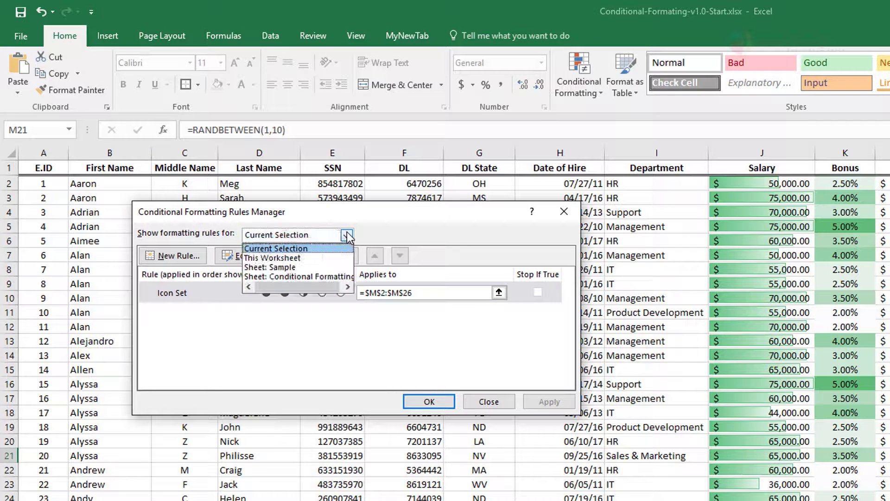
{"action": "left_click", "coordinate": [277, 257]}
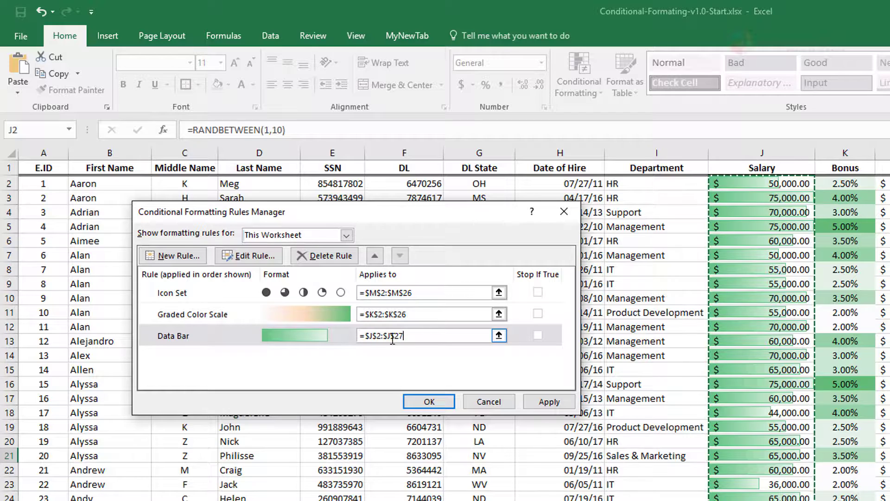
Step: Extend the Data Bar rule's applied range to =$J$2:$J$36 and apply the change
{"action": "left_click", "coordinate": [499, 335]}
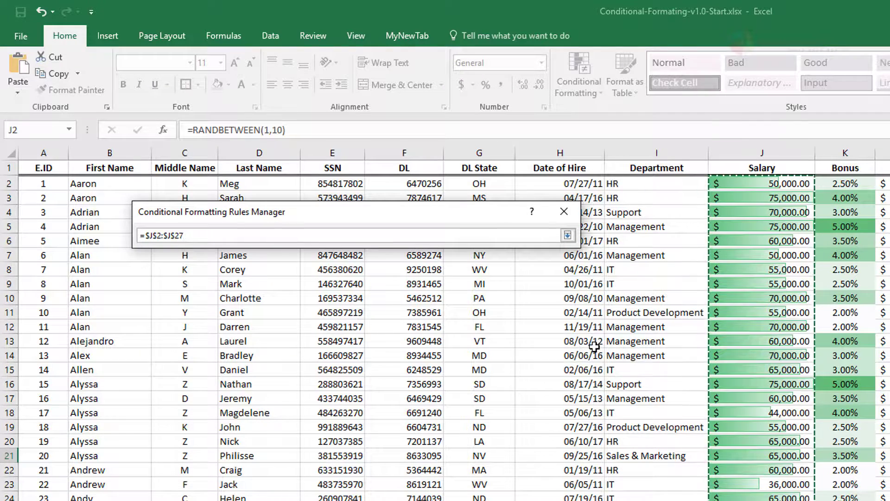
{"action": "left_click_drag", "start_coordinate": [763, 184], "coordinate": [769, 500]}
{"action": "left_click", "coordinate": [568, 235]}
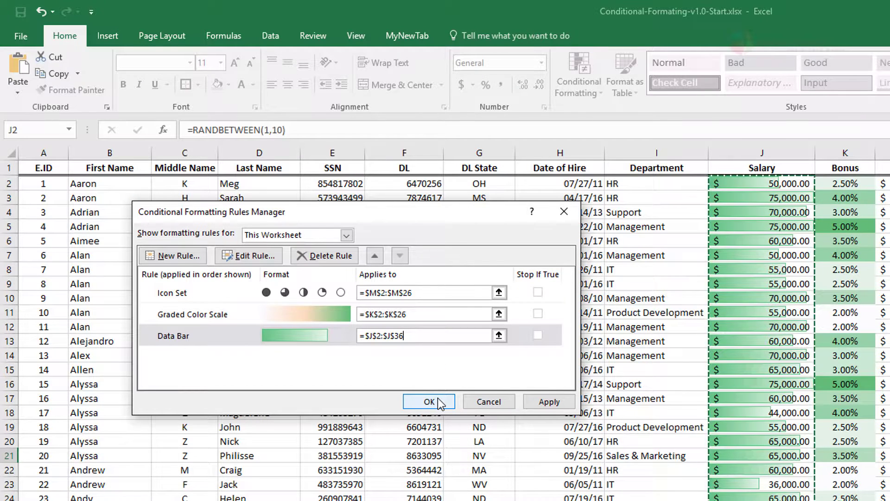
{"action": "left_click", "coordinate": [549, 401]}
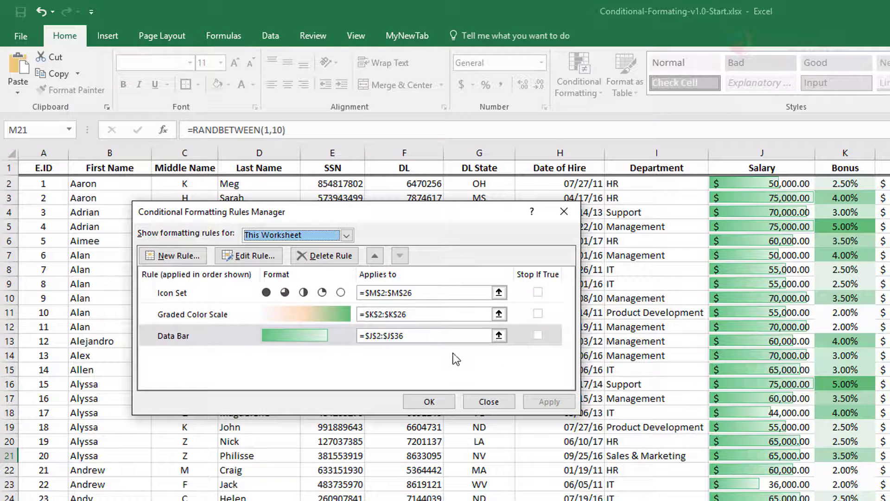
Step: Examine the Icon Set rule's icon thresholds and settings without changing them
{"action": "left_click", "coordinate": [292, 296]}
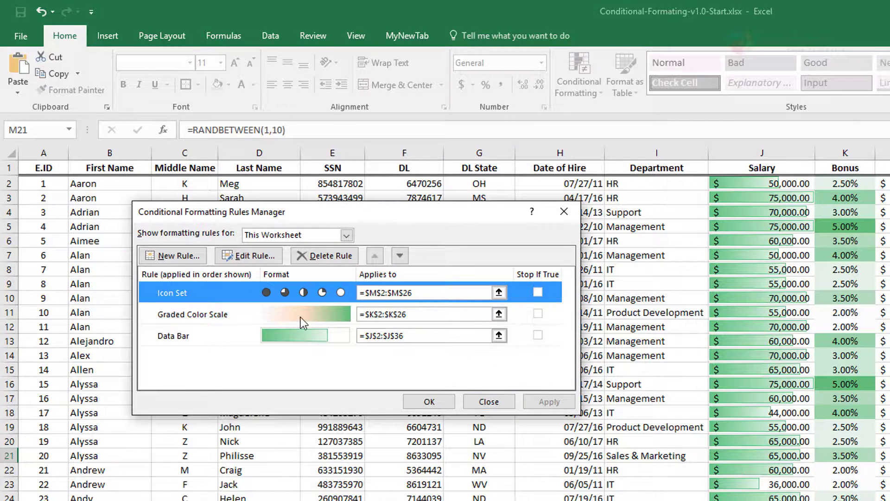
{"action": "left_click", "coordinate": [252, 250]}
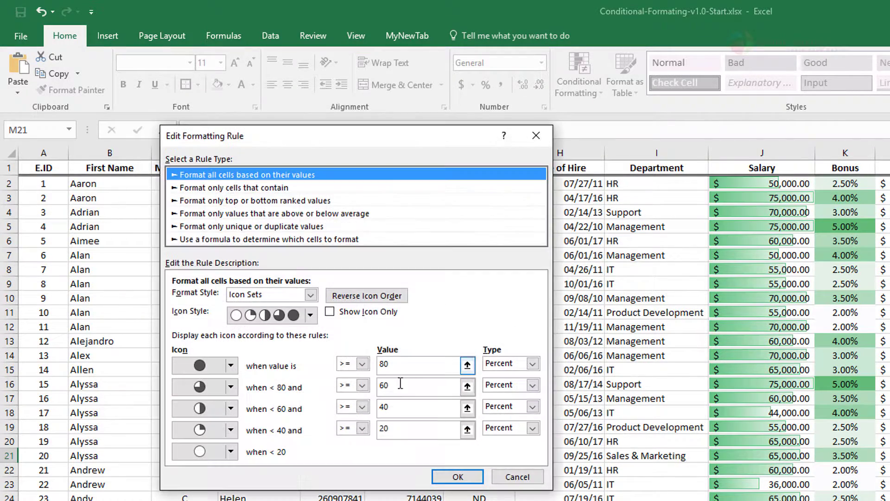
{"action": "left_click", "coordinate": [520, 481]}
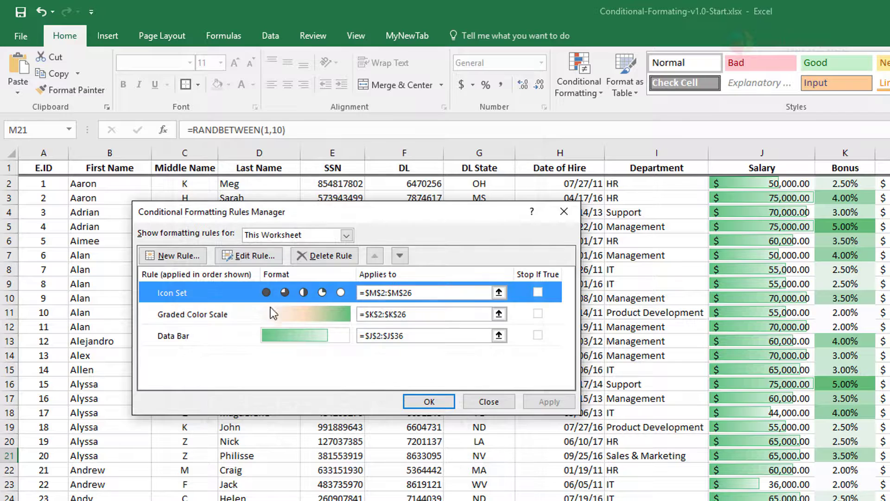
Step: Try to delete the Icon Set rule and check the Graded Color Scale rule's settings
{"action": "left_click", "coordinate": [325, 255]}
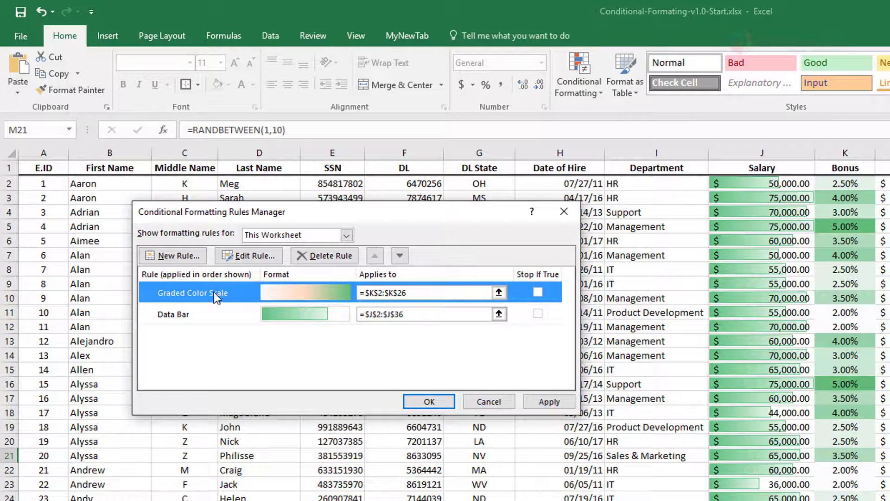
{"action": "left_click", "coordinate": [221, 256]}
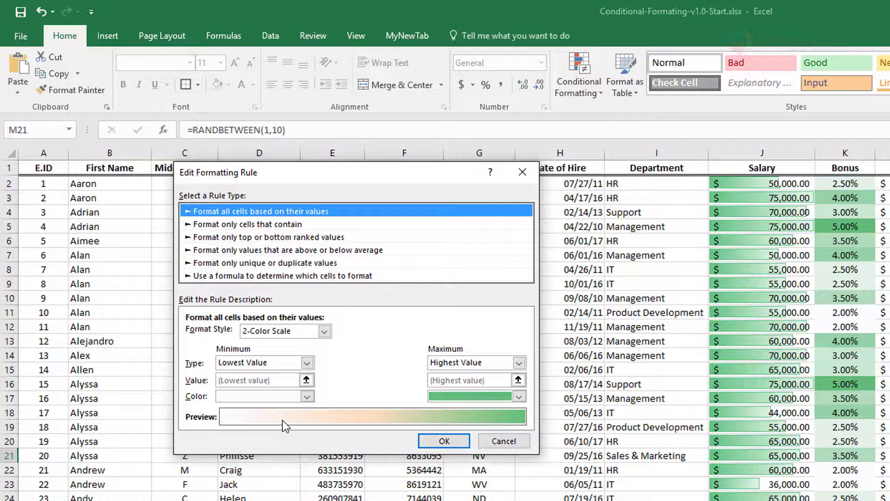
{"action": "left_click", "coordinate": [431, 441]}
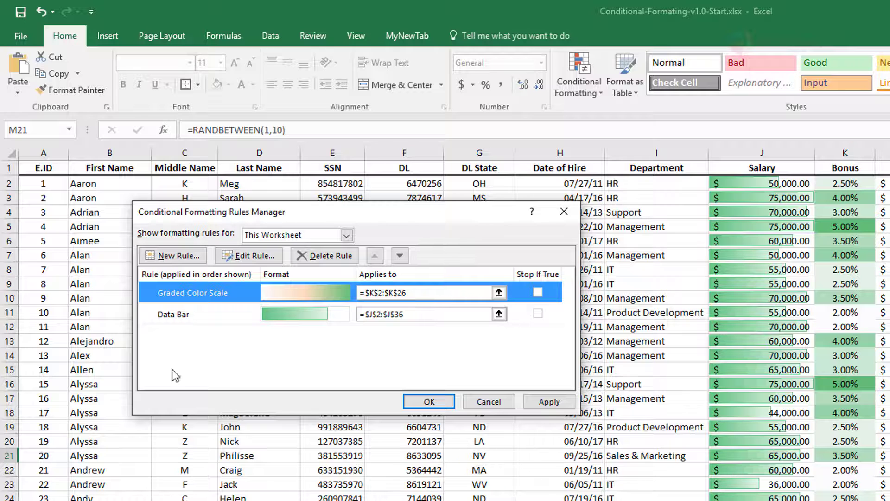
Step: Start a new formatting rule and examine the options that each available rule type offers
{"action": "left_click", "coordinate": [244, 308]}
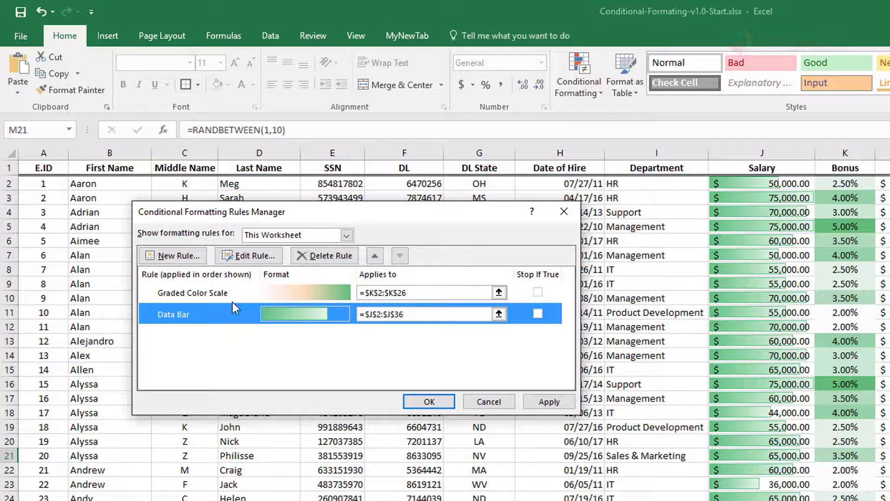
{"action": "left_click", "coordinate": [177, 259]}
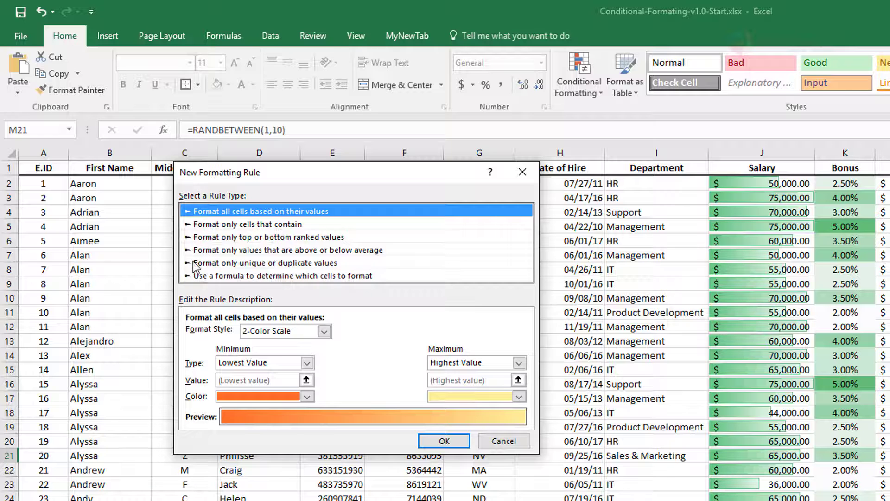
{"action": "left_click", "coordinate": [188, 276]}
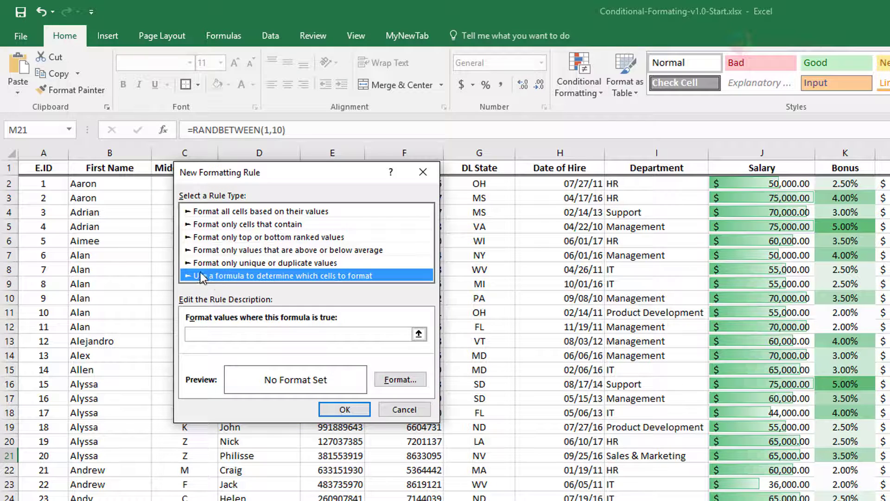
{"action": "left_click", "coordinate": [185, 238]}
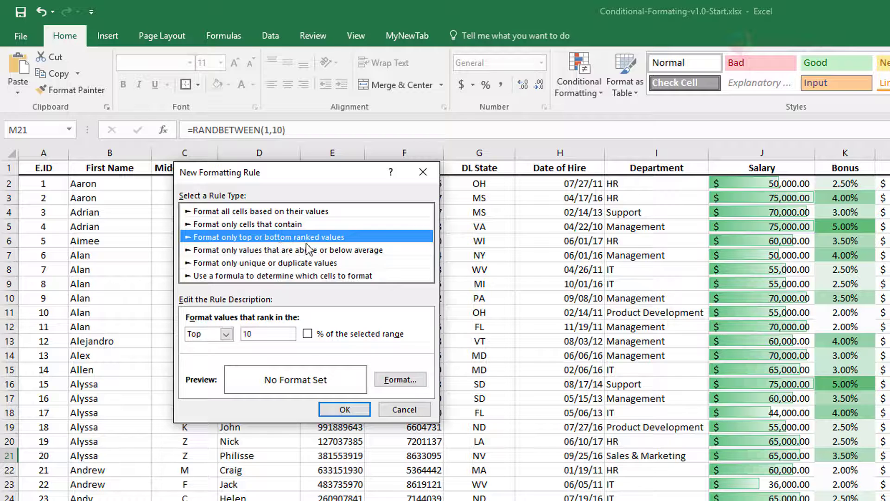
{"action": "left_click", "coordinate": [245, 224]}
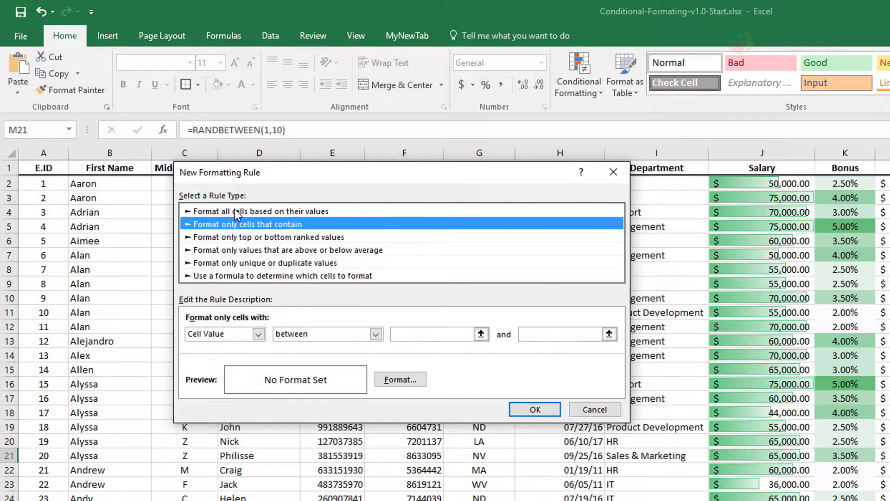
{"action": "left_click", "coordinate": [235, 210]}
{"action": "left_click", "coordinate": [240, 237]}
{"action": "left_click", "coordinate": [244, 224]}
{"action": "left_click", "coordinate": [244, 237]}
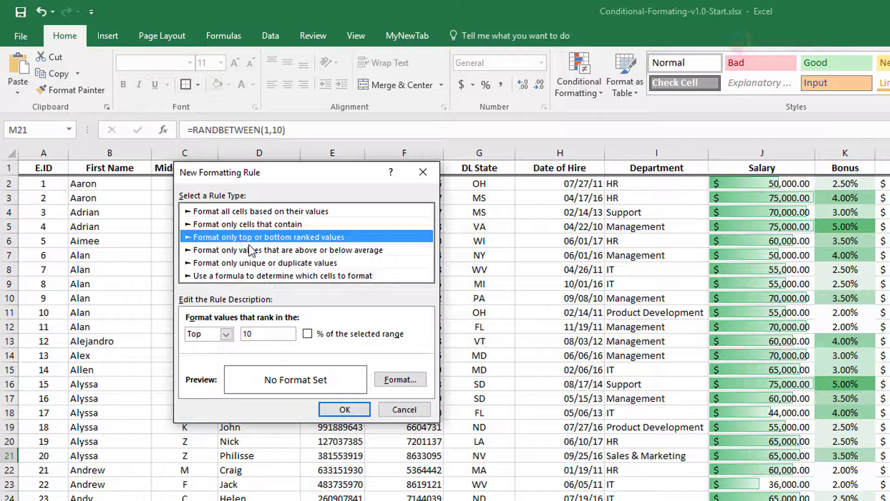
{"action": "left_click", "coordinate": [251, 249]}
{"action": "left_click", "coordinate": [254, 263]}
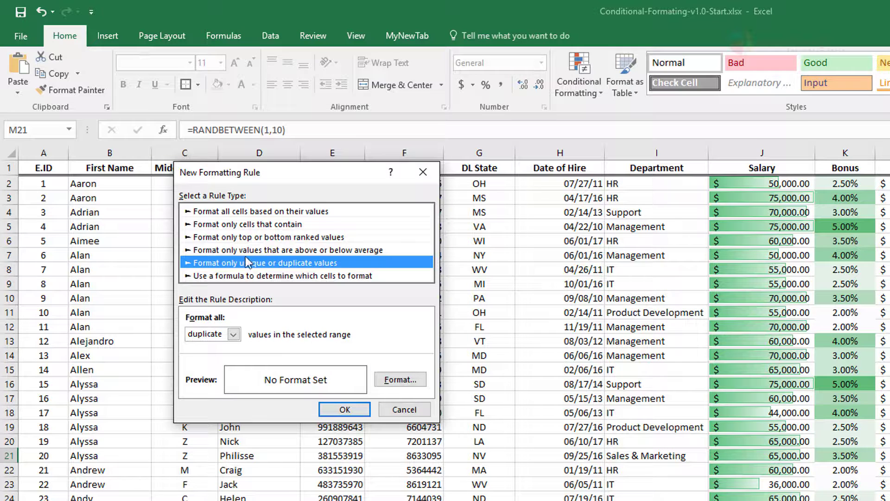
Step: Try a new rule giving the top 10 ranked values a dark blue fill, and discard all pending rule changes
{"action": "left_click", "coordinate": [245, 237]}
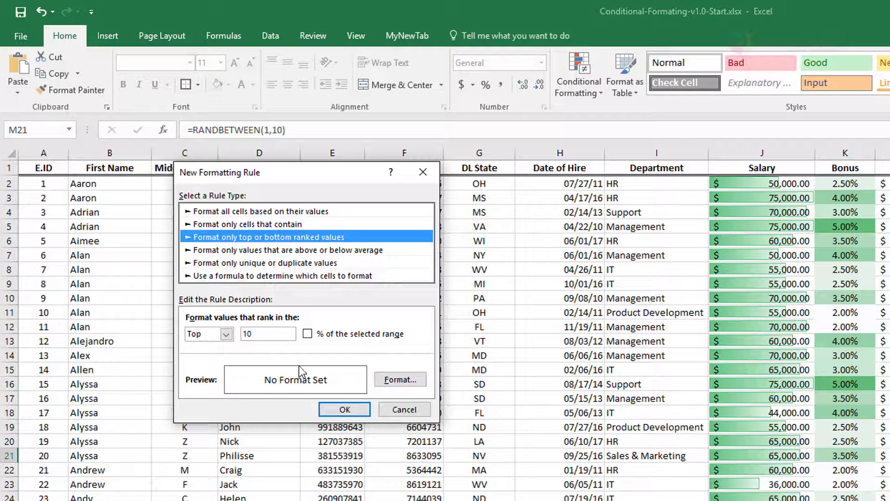
{"action": "left_click", "coordinate": [400, 379]}
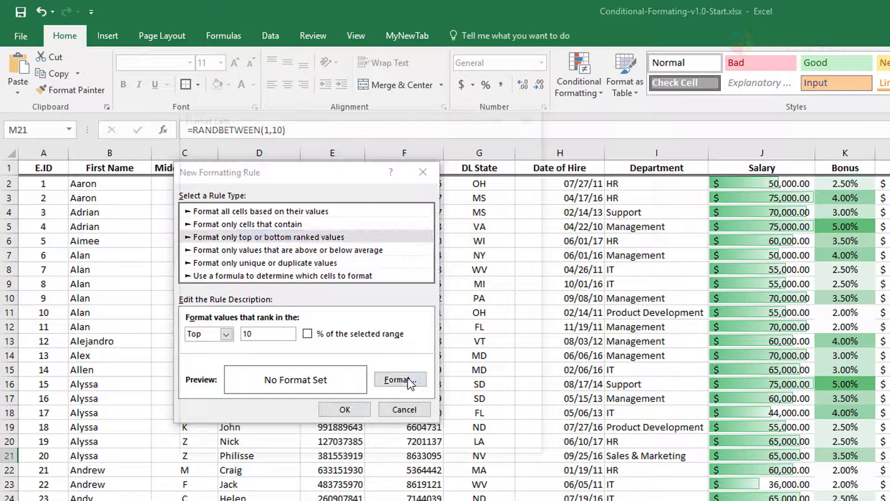
{"action": "left_click", "coordinate": [302, 261]}
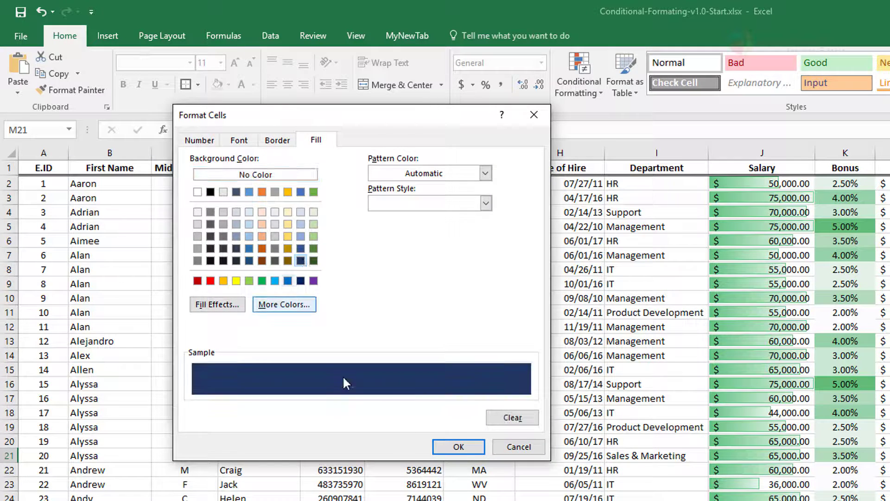
{"action": "left_click", "coordinate": [458, 446]}
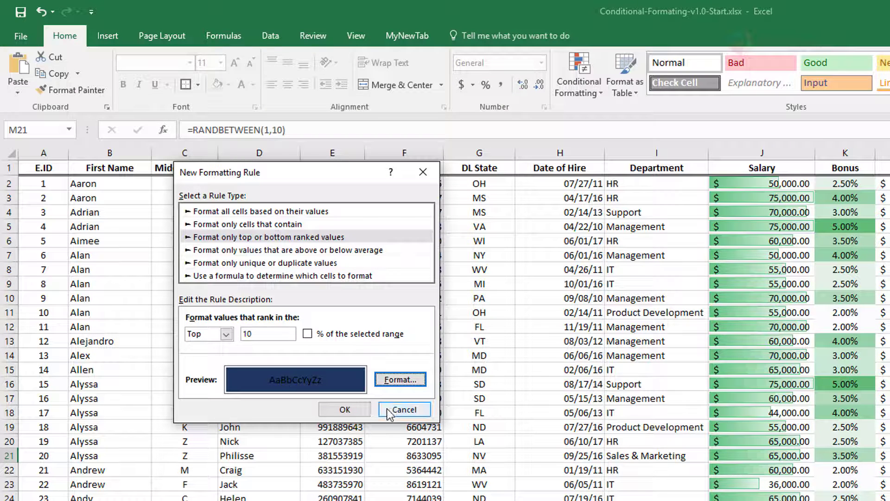
{"action": "left_click", "coordinate": [423, 411]}
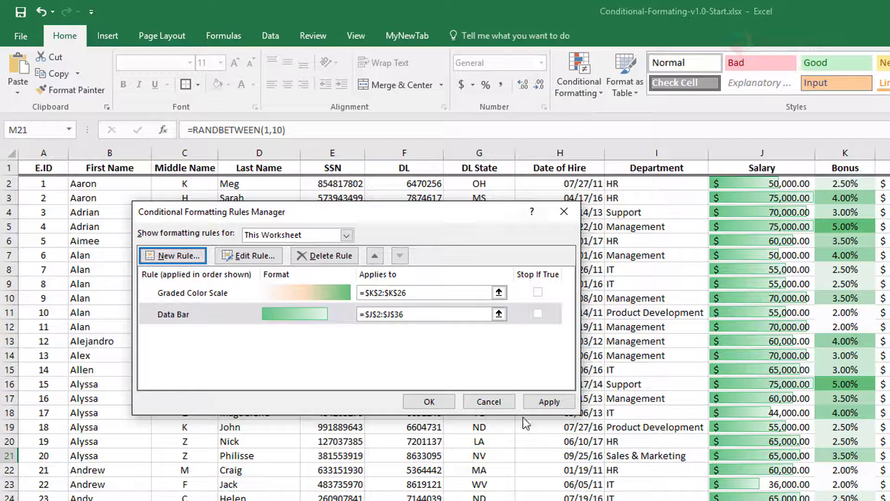
{"action": "left_click", "coordinate": [489, 402]}
{"action": "left_click", "coordinate": [585, 95]}
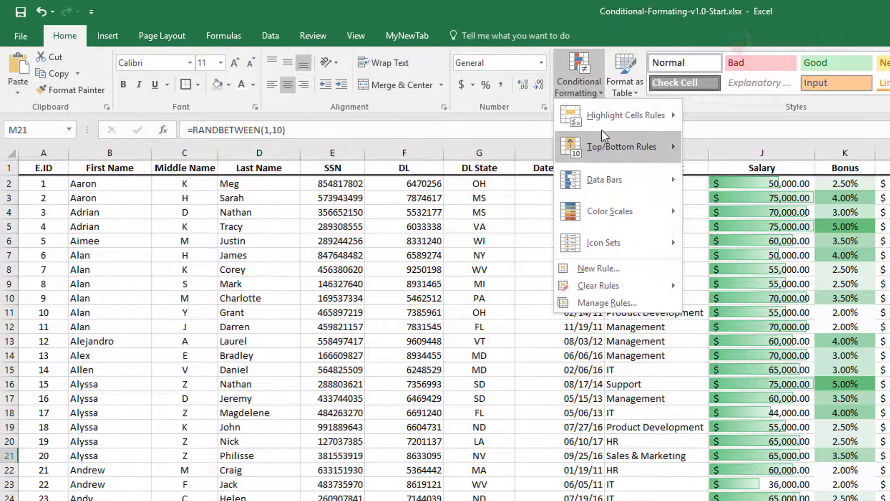
{"action": "mouse_move", "coordinate": [601, 119]}
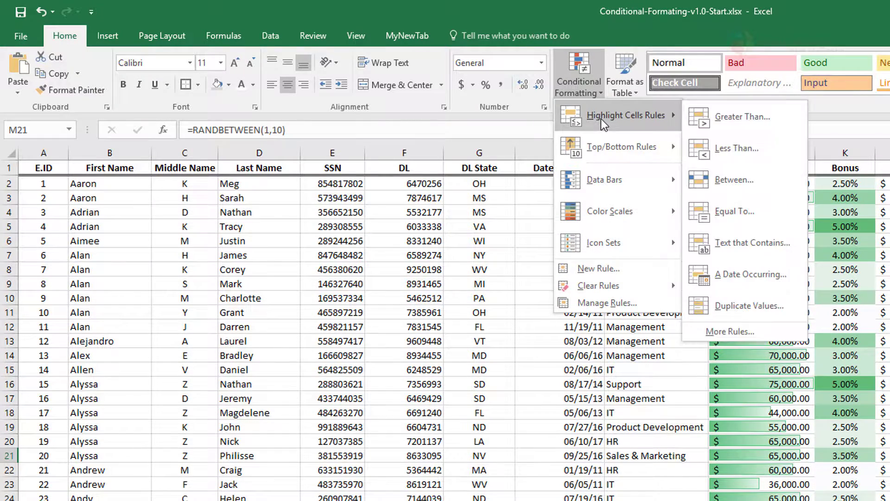
{"action": "left_click", "coordinate": [745, 182]}
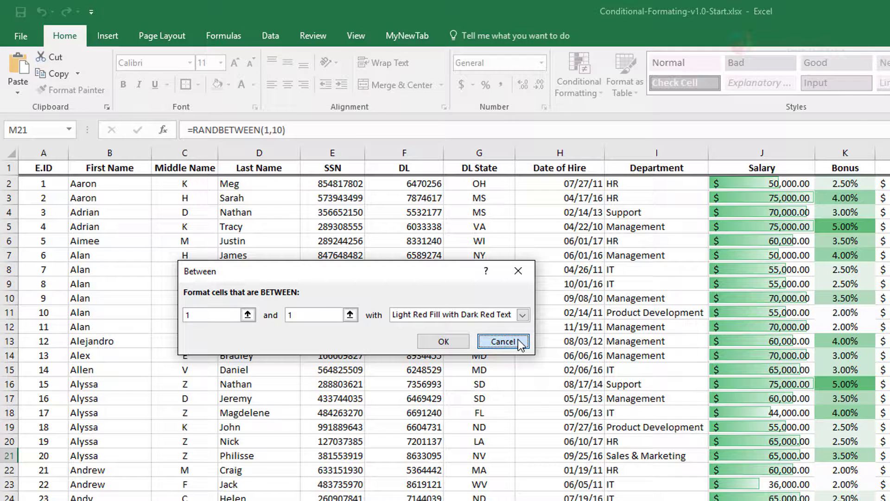
{"action": "left_click", "coordinate": [503, 342]}
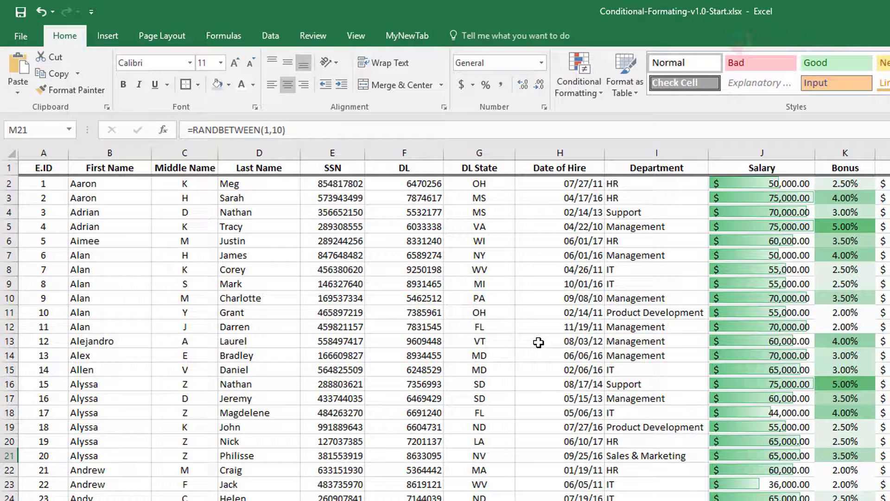
Step: Review all conditional formatting rules of This Worksheet in the Rules Manager and close it
{"action": "left_click", "coordinate": [599, 94]}
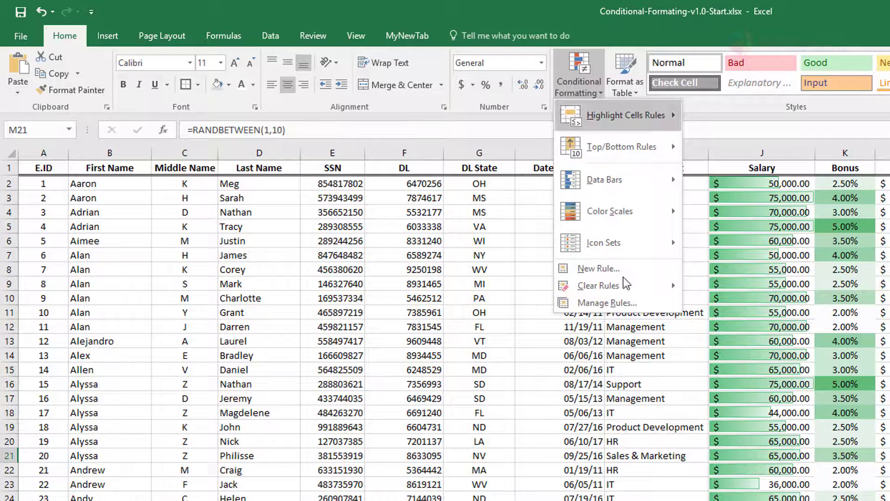
{"action": "left_click", "coordinate": [644, 302]}
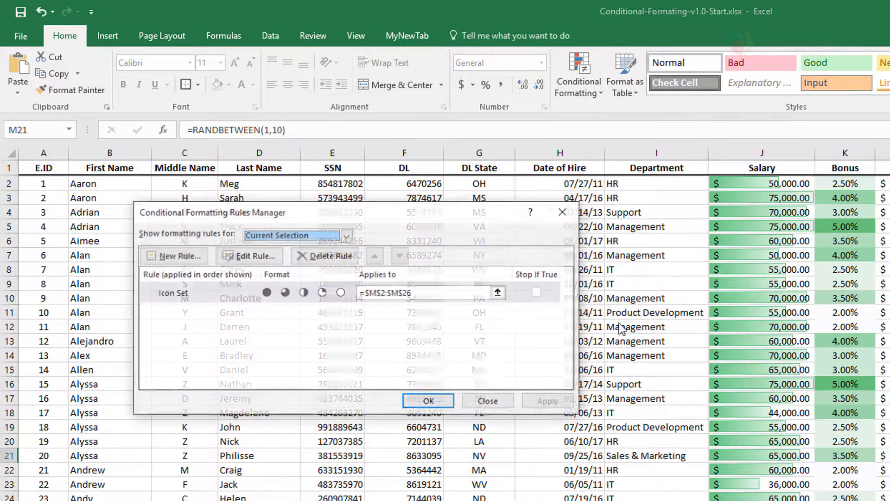
{"action": "left_click", "coordinate": [324, 235]}
{"action": "left_click", "coordinate": [309, 259]}
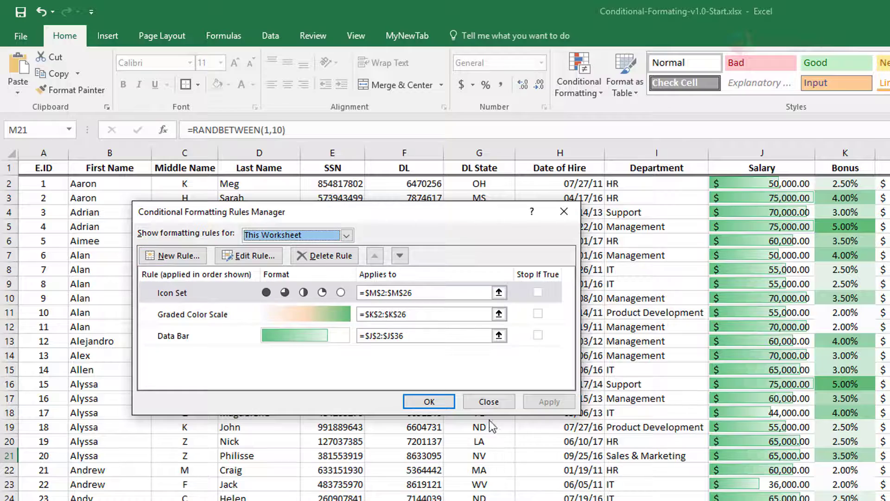
{"action": "left_click", "coordinate": [488, 401]}
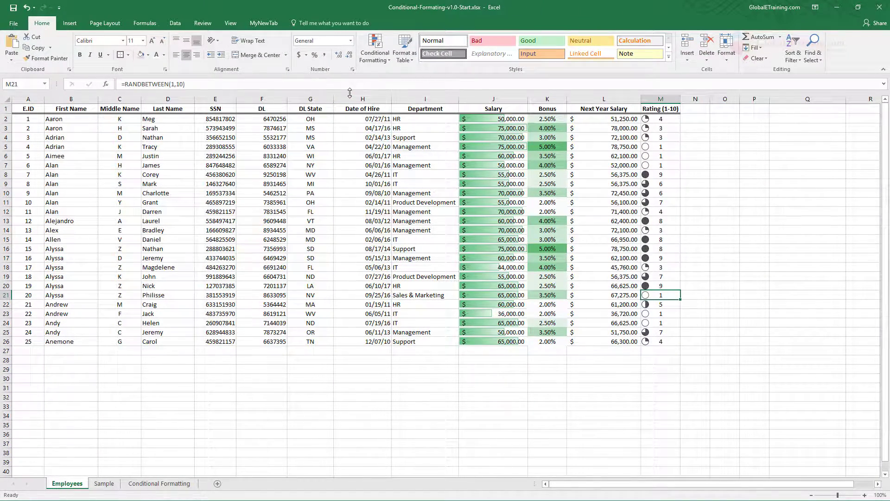
{"action": "left_click", "coordinate": [385, 64]}
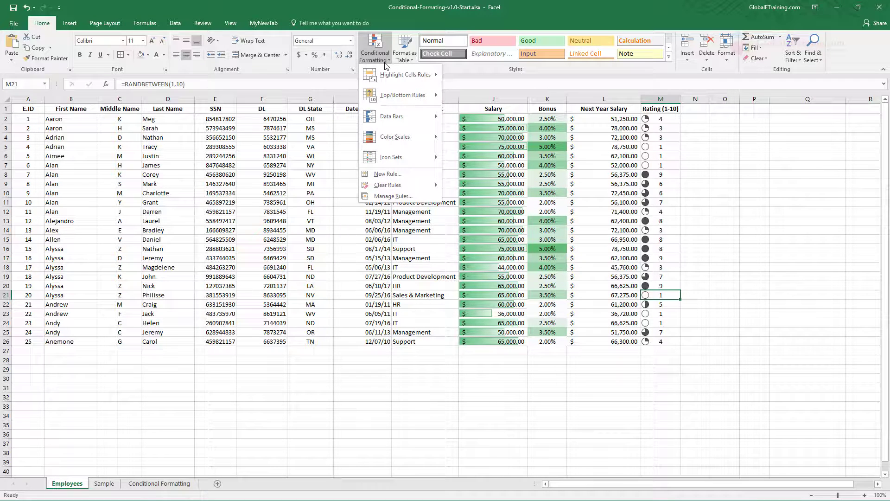
{"action": "mouse_move", "coordinate": [419, 185]}
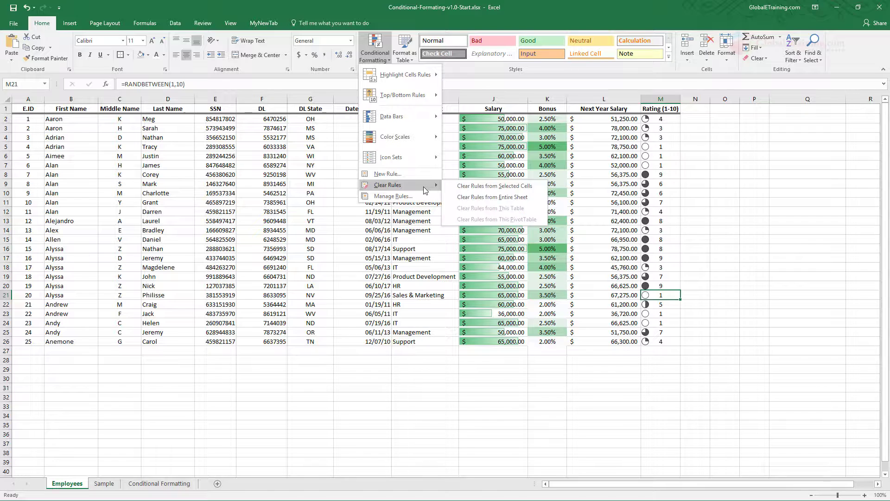
{"action": "left_click", "coordinate": [448, 262]}
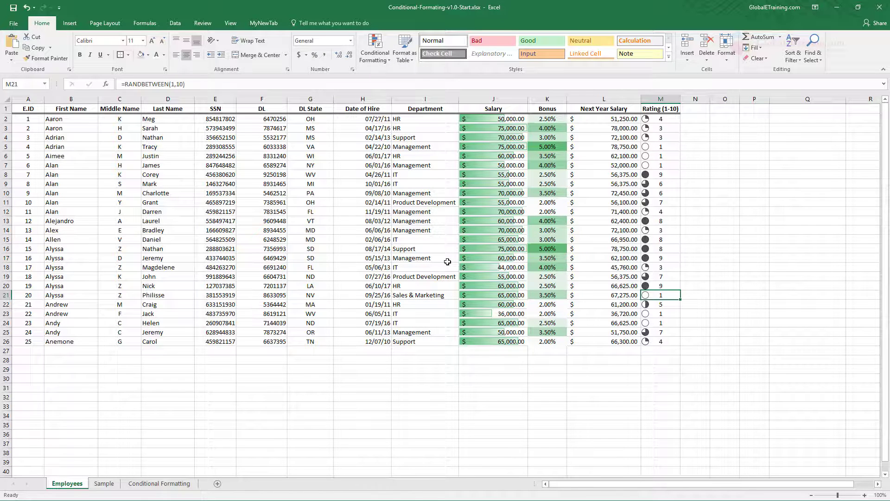
Step: Select the Salary through Rating columns (J to M) and clear the conditional formatting rules from the entire sheet
{"action": "left_click", "coordinate": [502, 110]}
{"action": "left_click", "coordinate": [498, 118]}
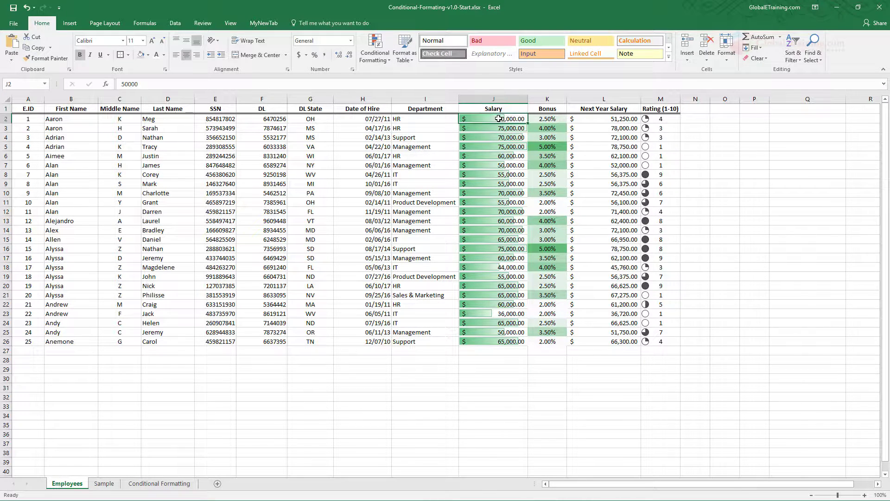
{"action": "left_click_drag", "start_coordinate": [498, 109], "coordinate": [668, 342]}
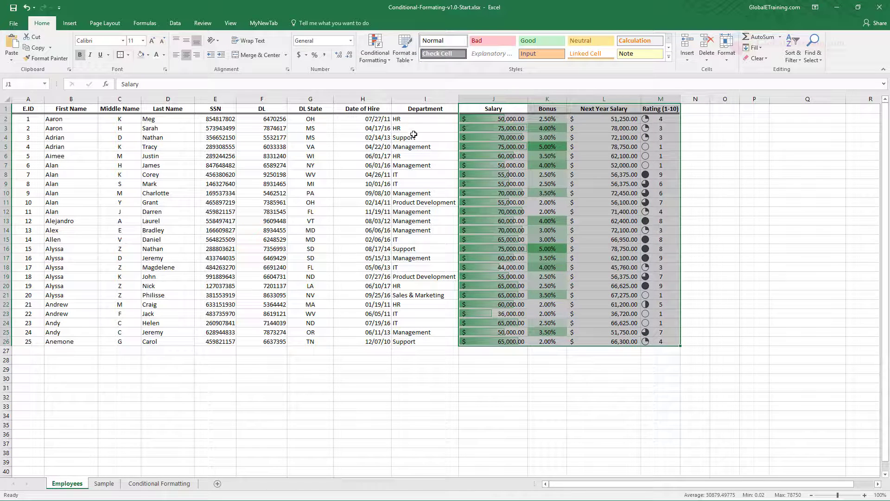
{"action": "left_click_drag", "start_coordinate": [493, 99], "coordinate": [662, 99]}
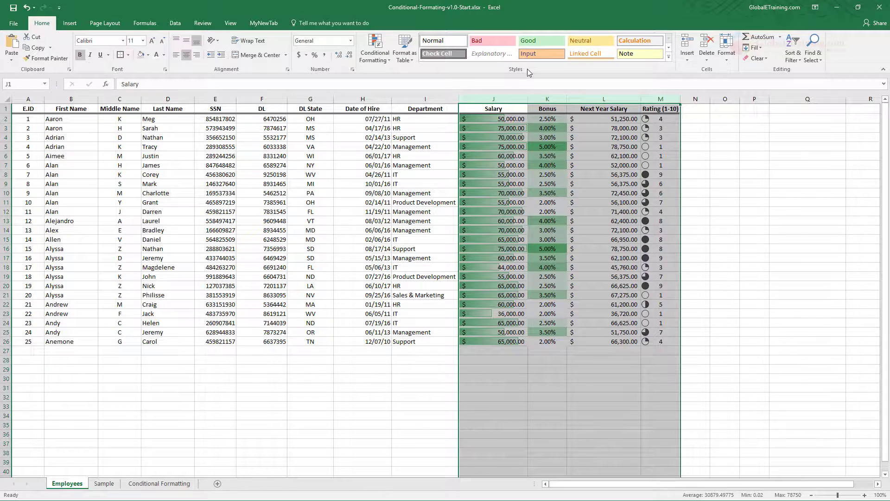
{"action": "left_click", "coordinate": [383, 61]}
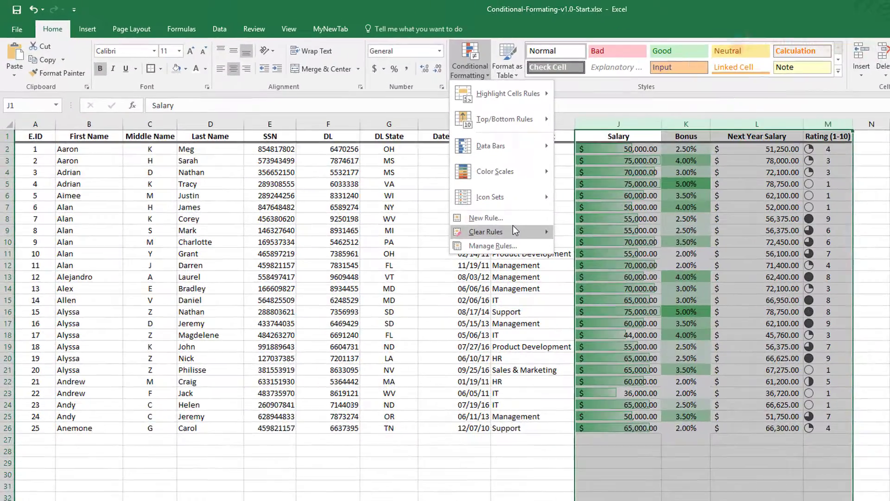
{"action": "mouse_move", "coordinate": [409, 184]}
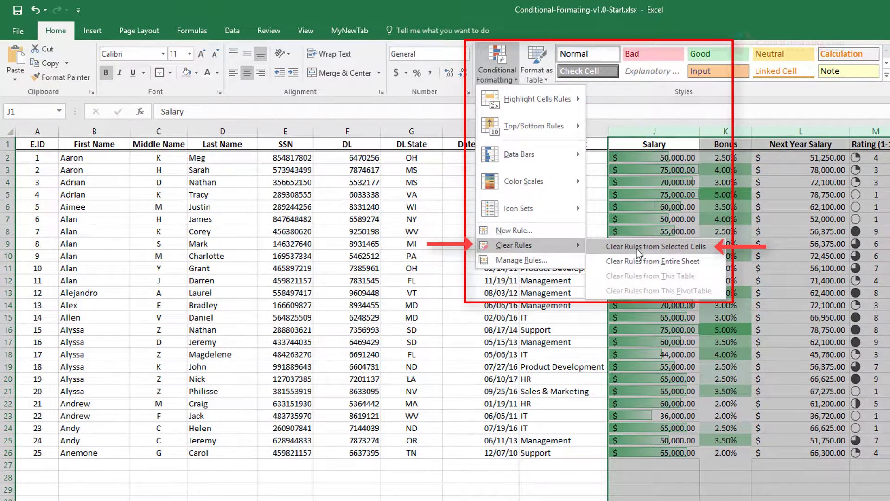
{"action": "left_click", "coordinate": [694, 260]}
{"action": "left_click", "coordinate": [871, 305]}
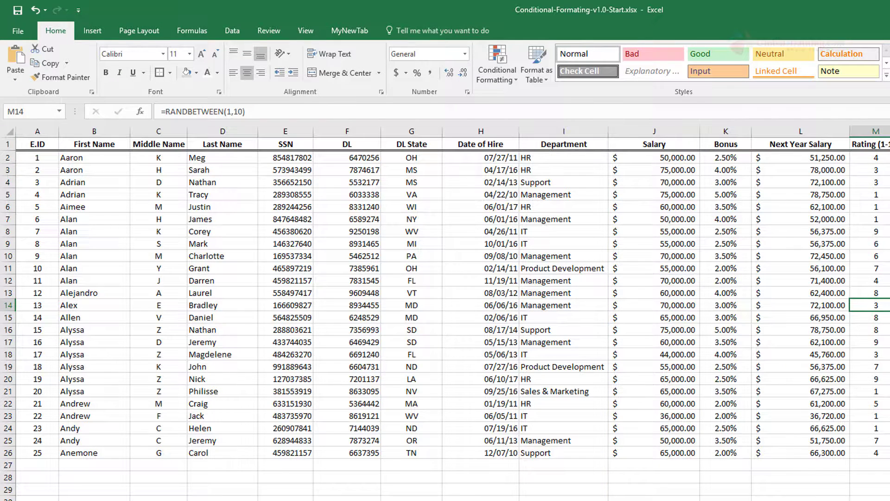
Step: Check the Conditional Formatting Rules Manager for any remaining rules in This Worksheet
{"action": "left_click", "coordinate": [511, 82]}
{"action": "left_click", "coordinate": [524, 260]}
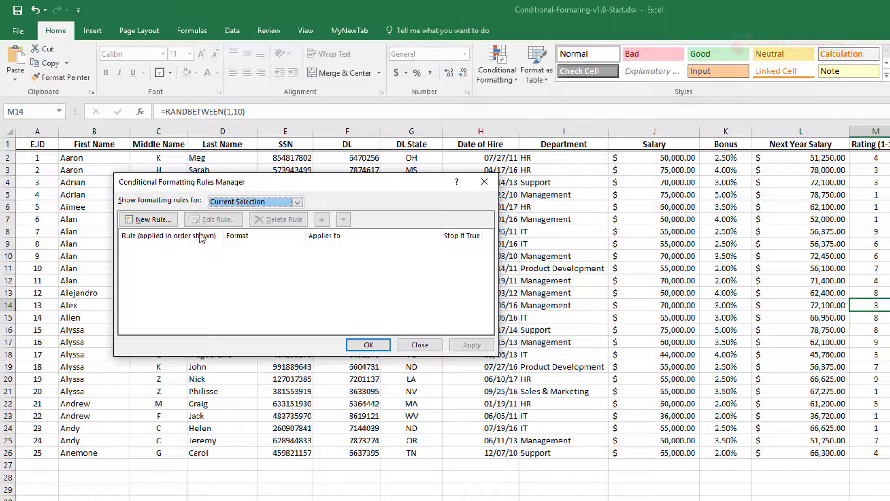
{"action": "left_click", "coordinate": [298, 201]}
{"action": "left_click", "coordinate": [237, 218]}
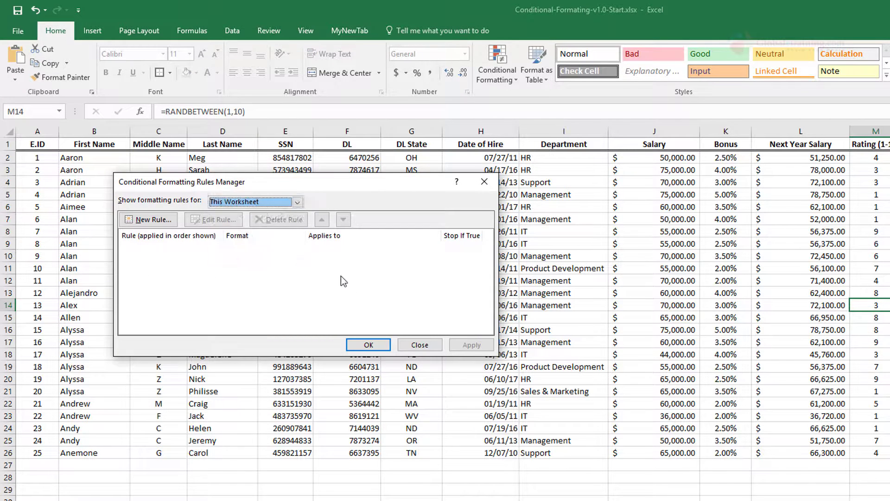